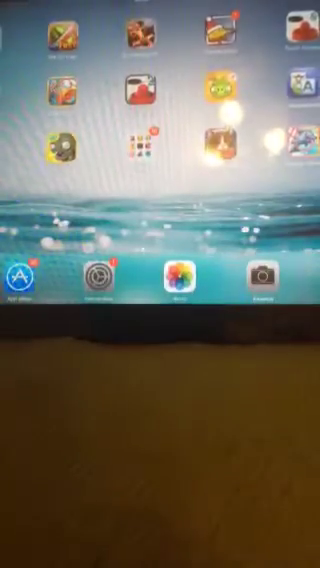
# Open the iPad app switcher to switch over to Minecraft PE.
pyautogui.press('super+Tab')
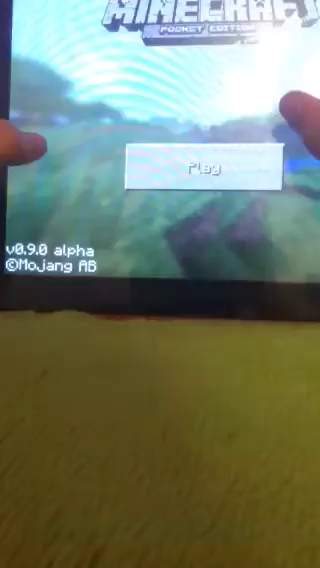
# Show the saved worlds list with village, Hunger Games, My World and prosser.
pyautogui.click(204, 167)
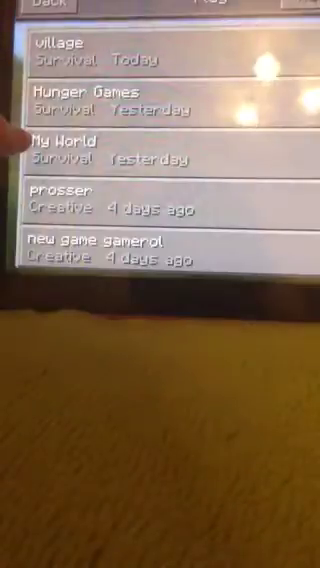